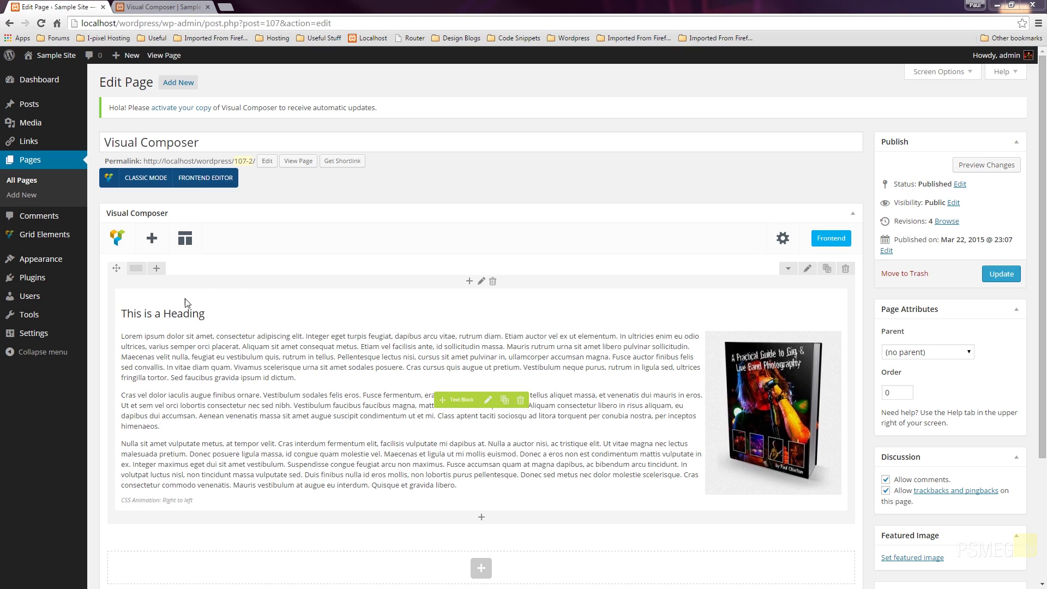
Split the row into two equal 1/2 + 1/2 columns, with the existing content on the left.
mouse_move(136, 279)
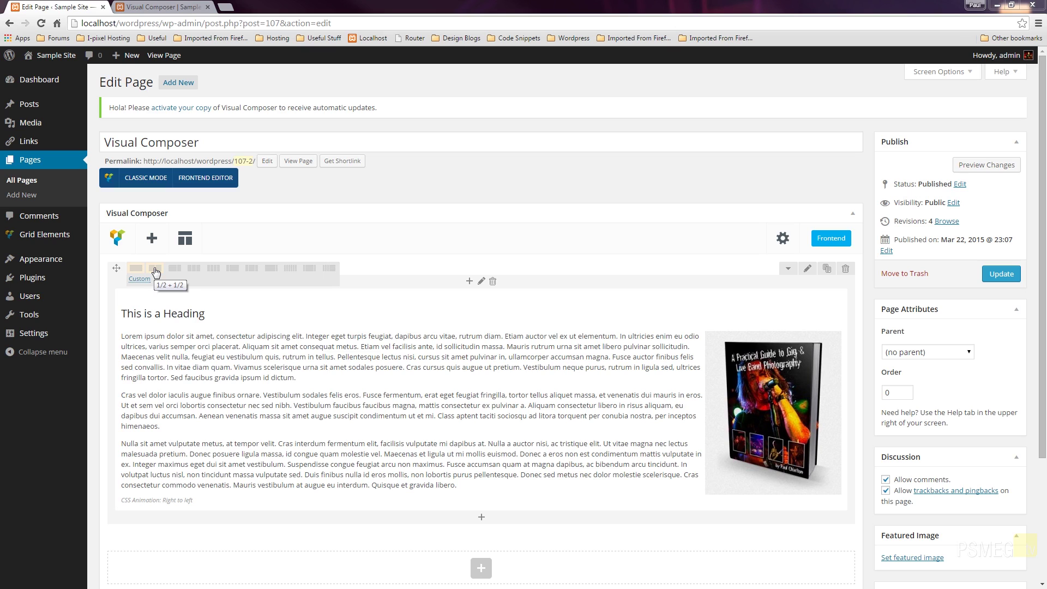
left_click(156, 269)
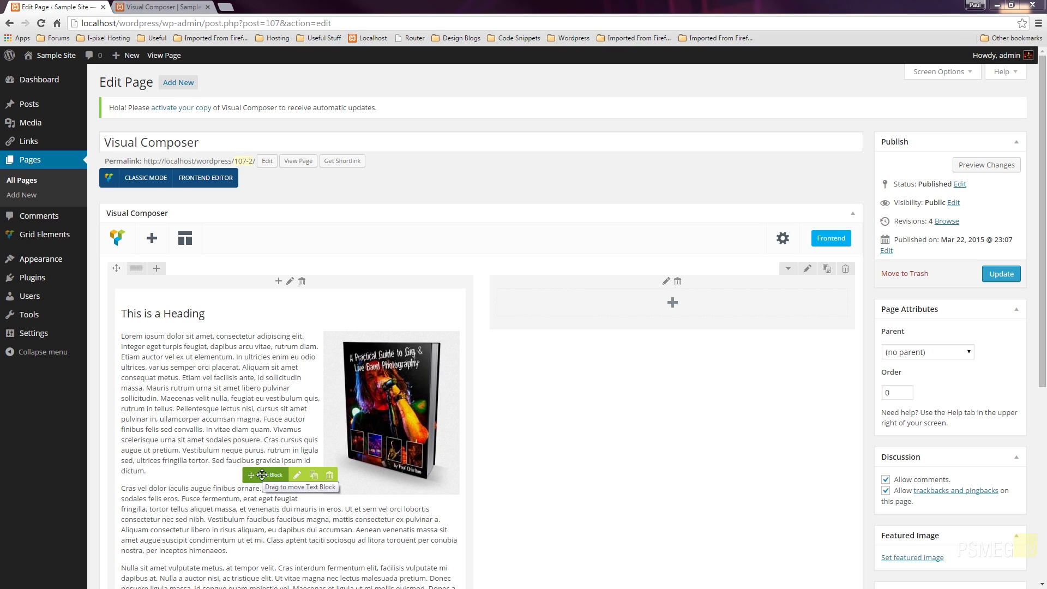
Drag the text block with its heading and book image into the right column.
left_click_drag(262, 475, 648, 318)
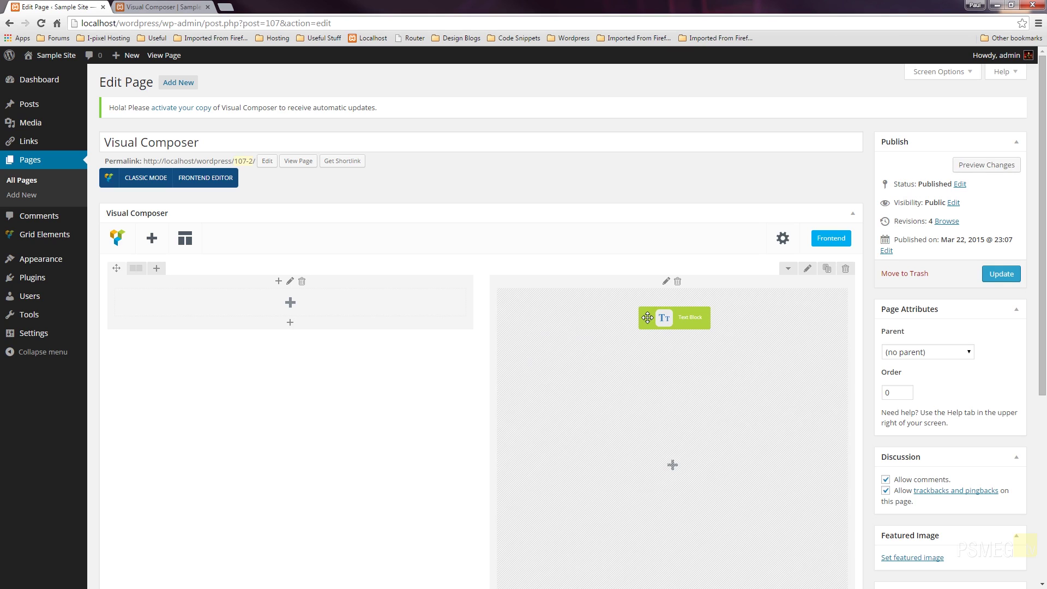
left_click_drag(648, 317, 650, 322)
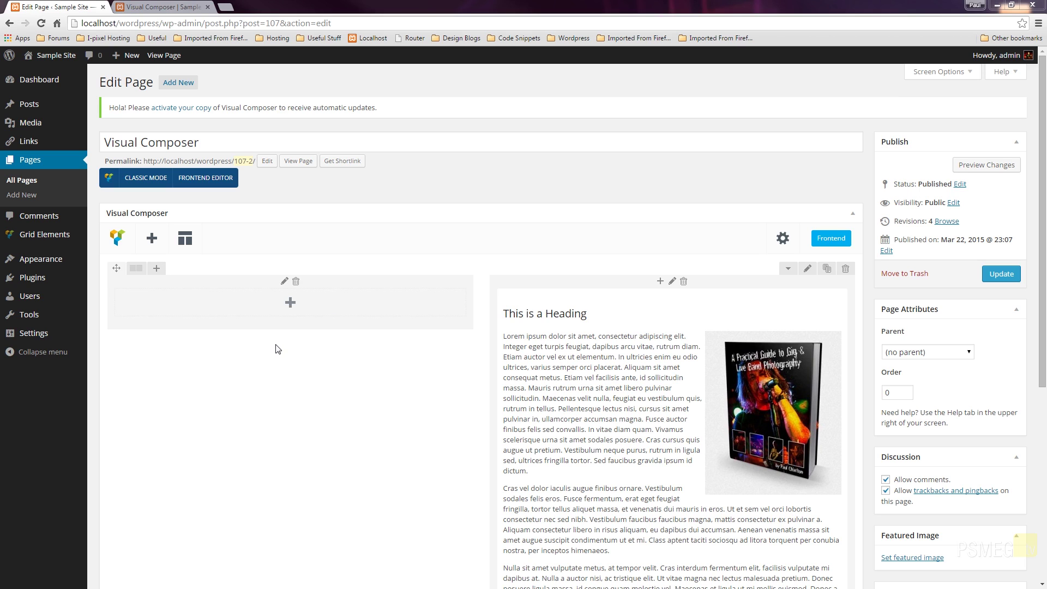
Add a Single Image element to the empty left column.
left_click(291, 305)
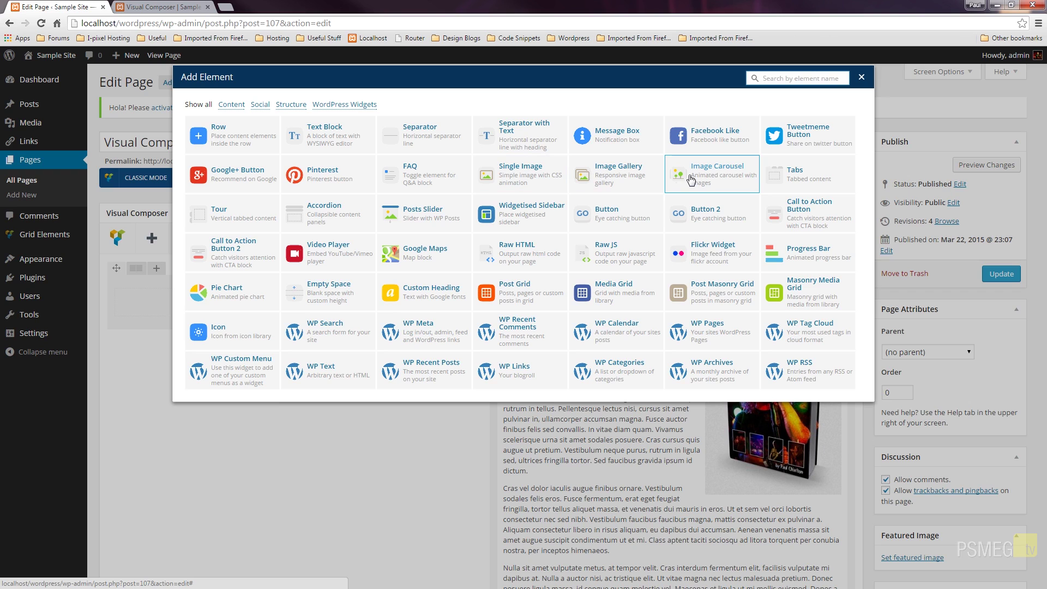
left_click(533, 186)
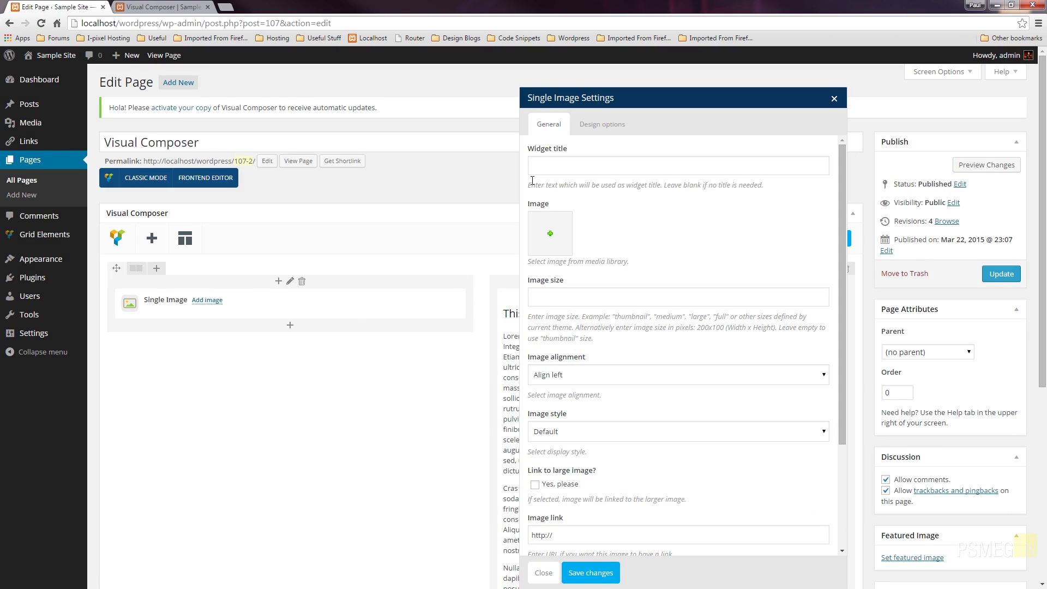
left_click(602, 126)
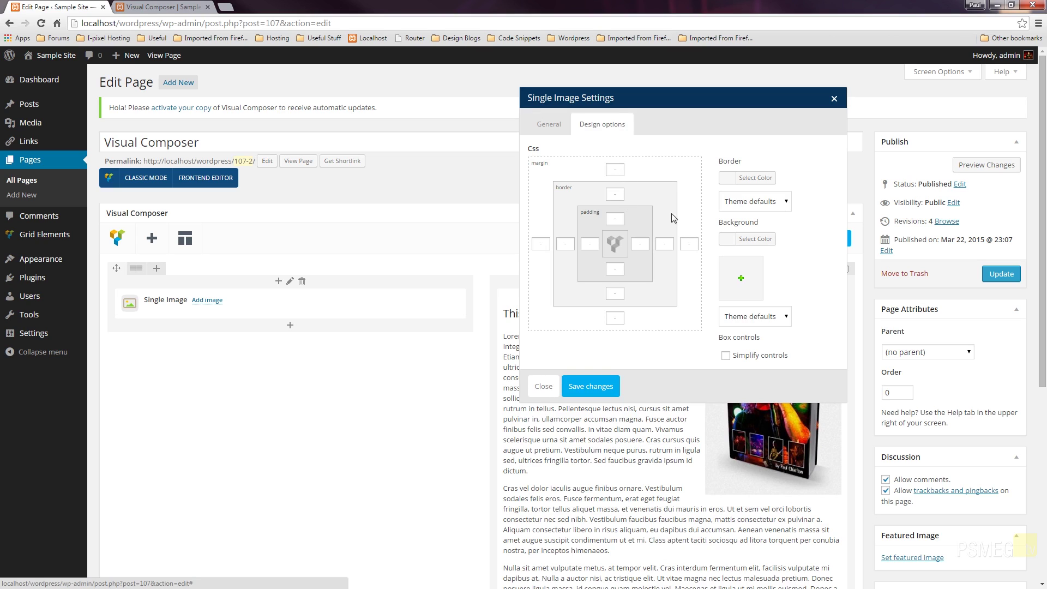
left_click(545, 125)
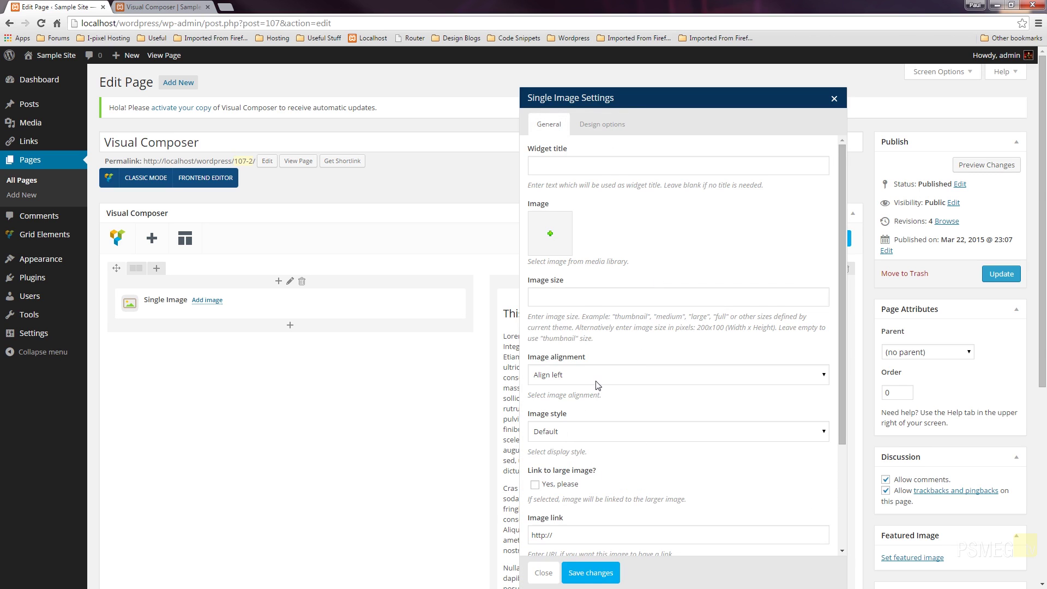
Scroll through the Single Image's General settings to review the available options.
scroll(596, 386, "down", 5)
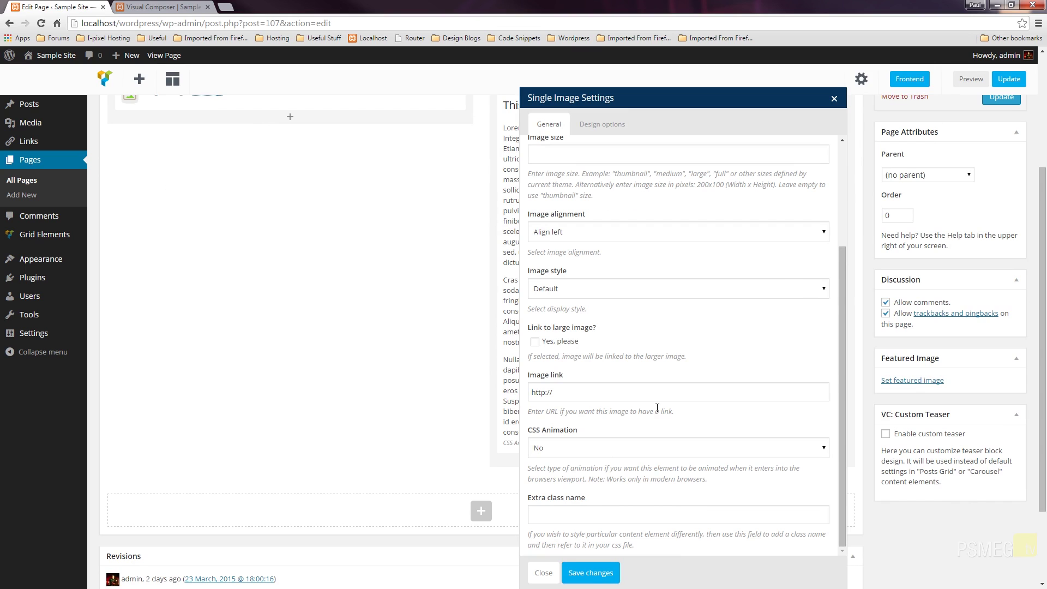
scroll(454, 375, "up", 5)
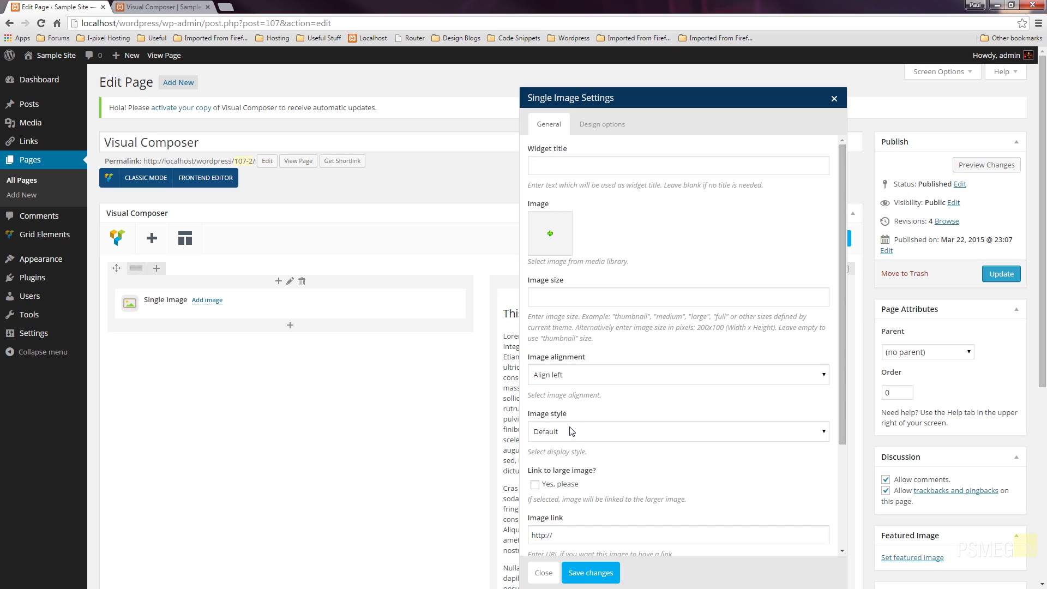
scroll(571, 431, "down", 2)
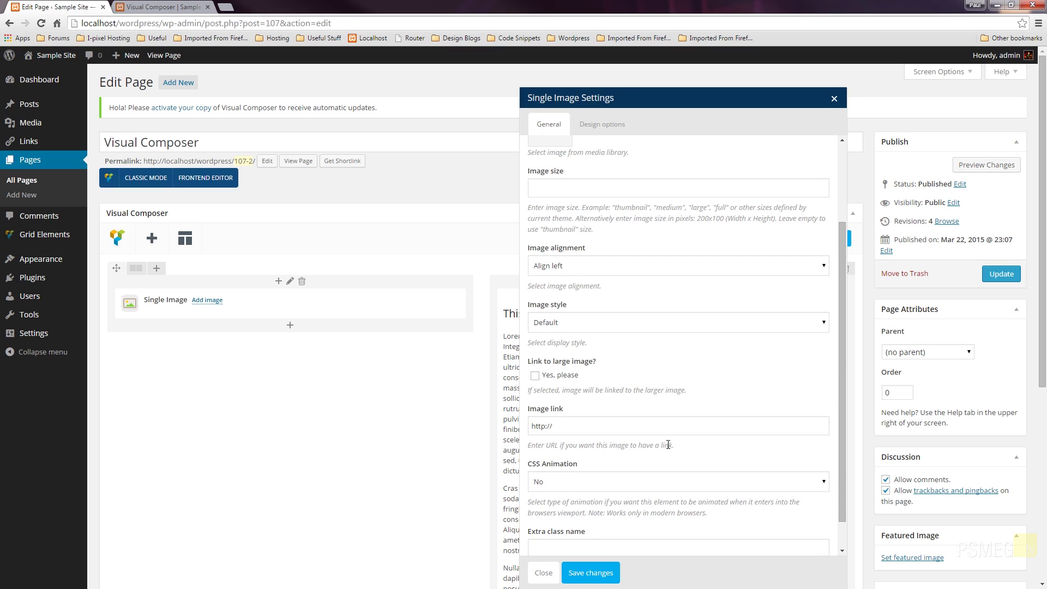
scroll(669, 449, "up", 2)
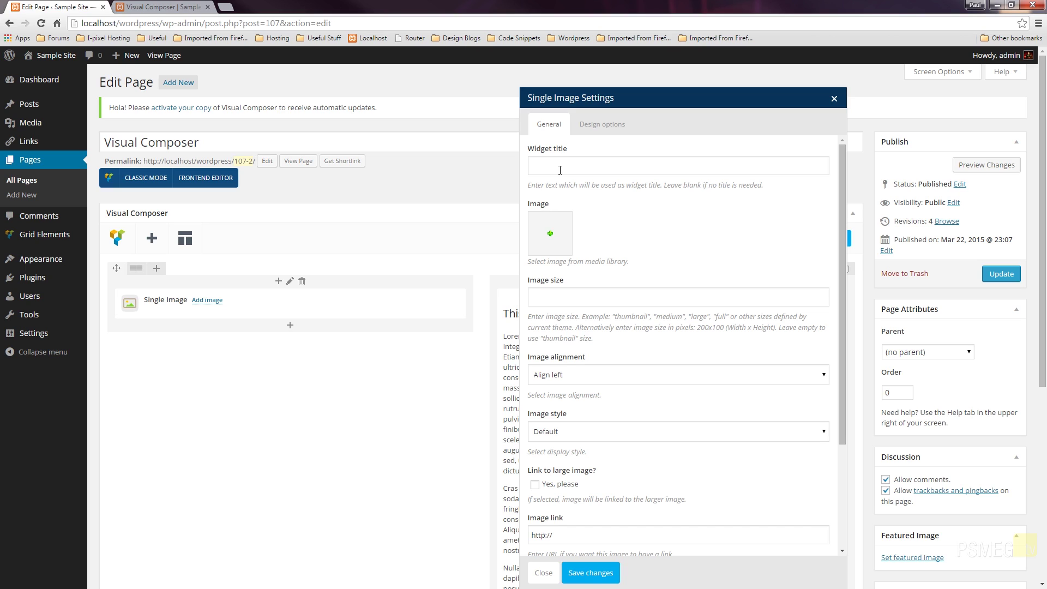
Pick the harbour photo IMG_2290 from the media library as the Single Image's picture.
left_click(554, 243)
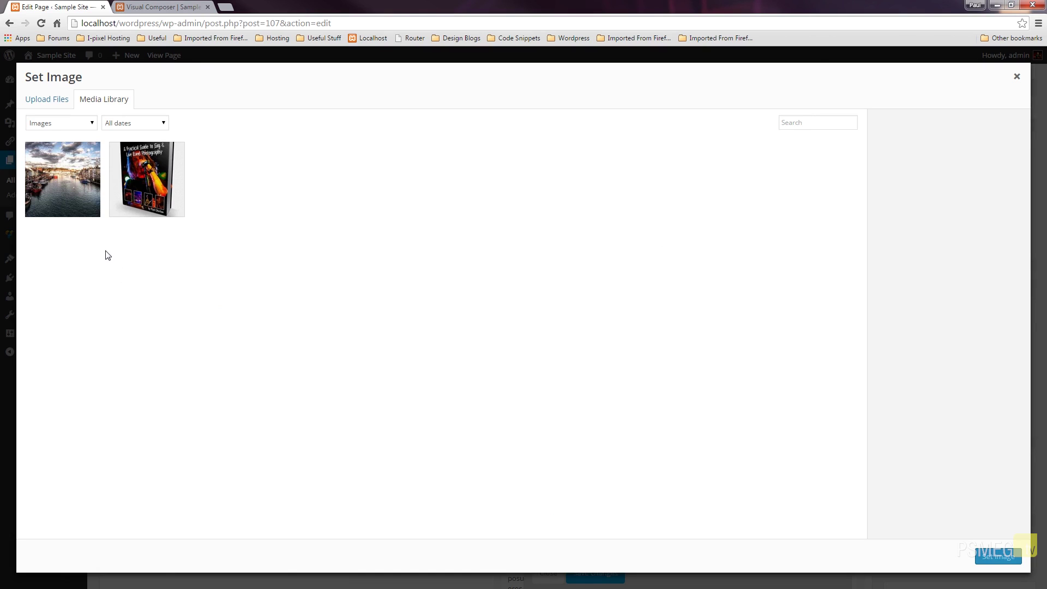
left_click(58, 180)
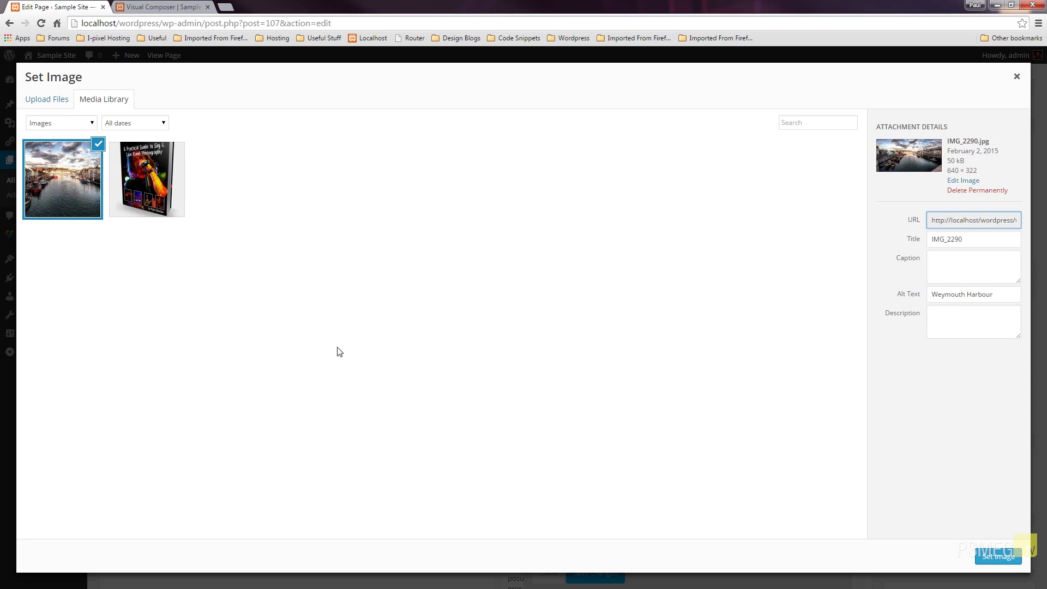
left_click(999, 556)
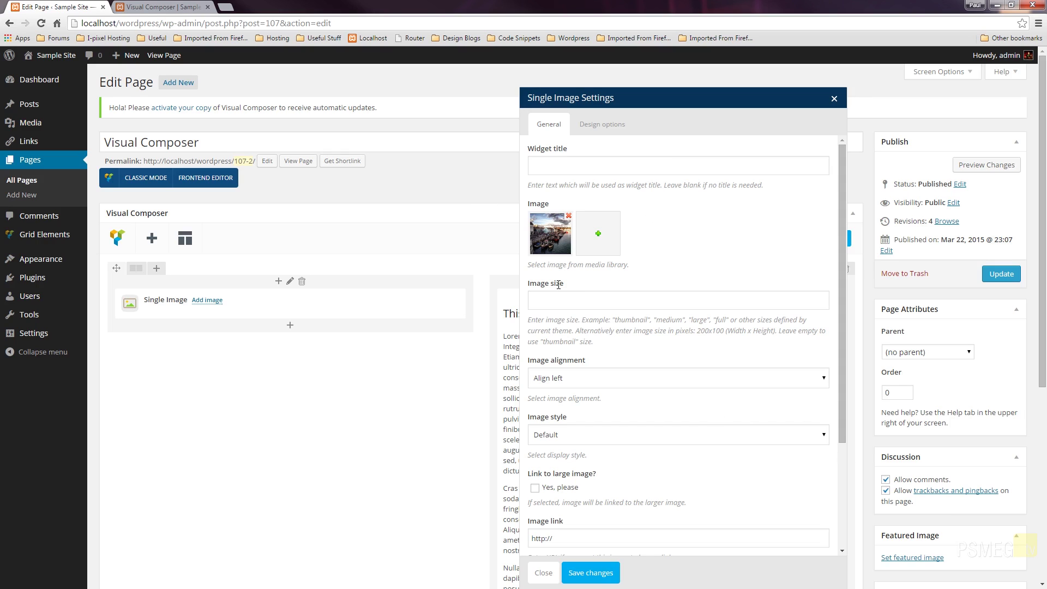
Keep the default alignment and Default style, save the Single Image settings, and update the page.
left_click(805, 382)
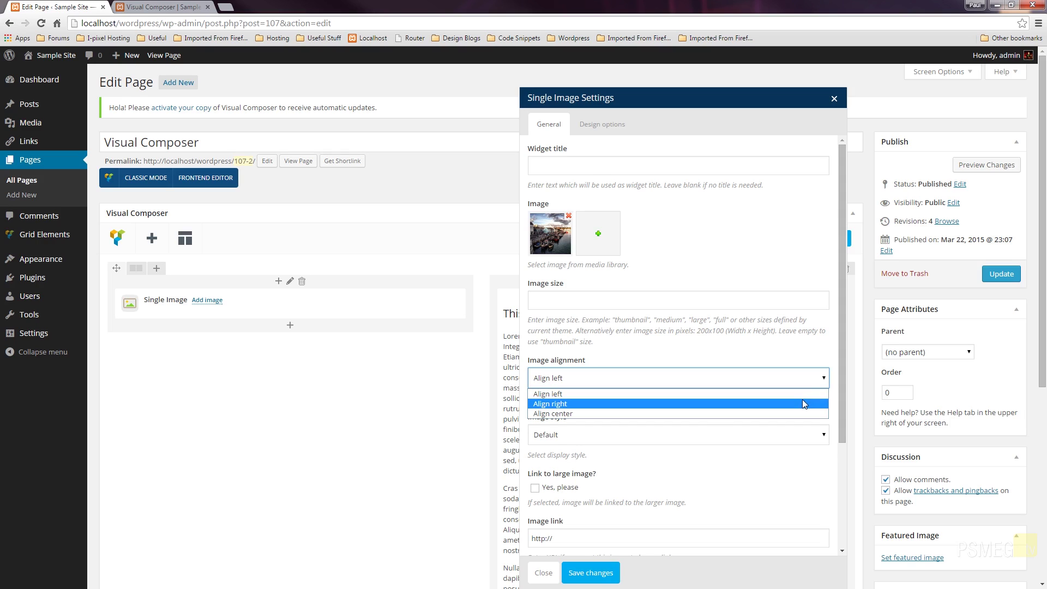
left_click(800, 358)
left_click(652, 440)
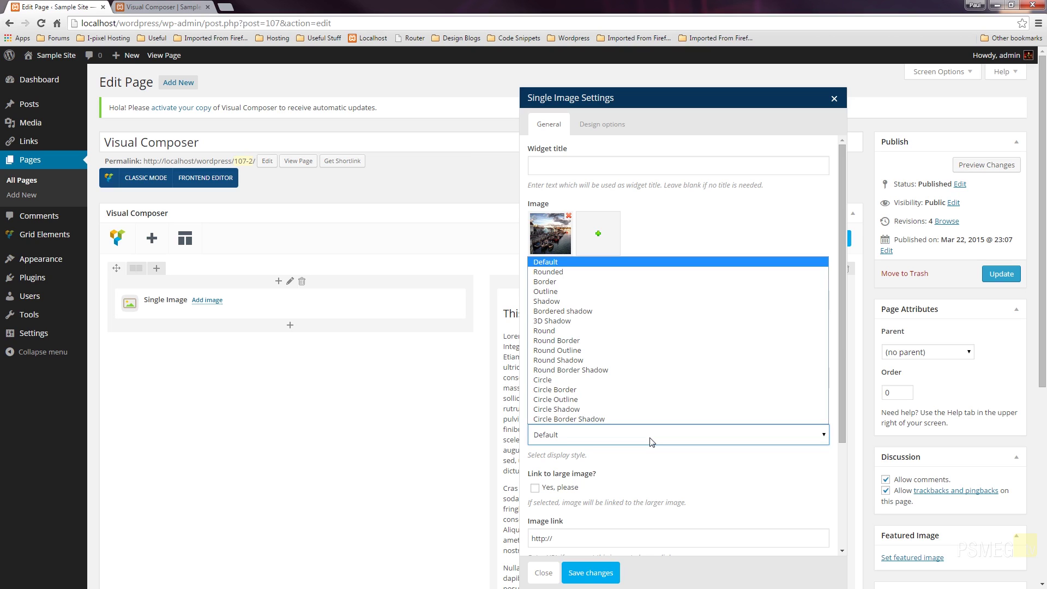
left_click(650, 440)
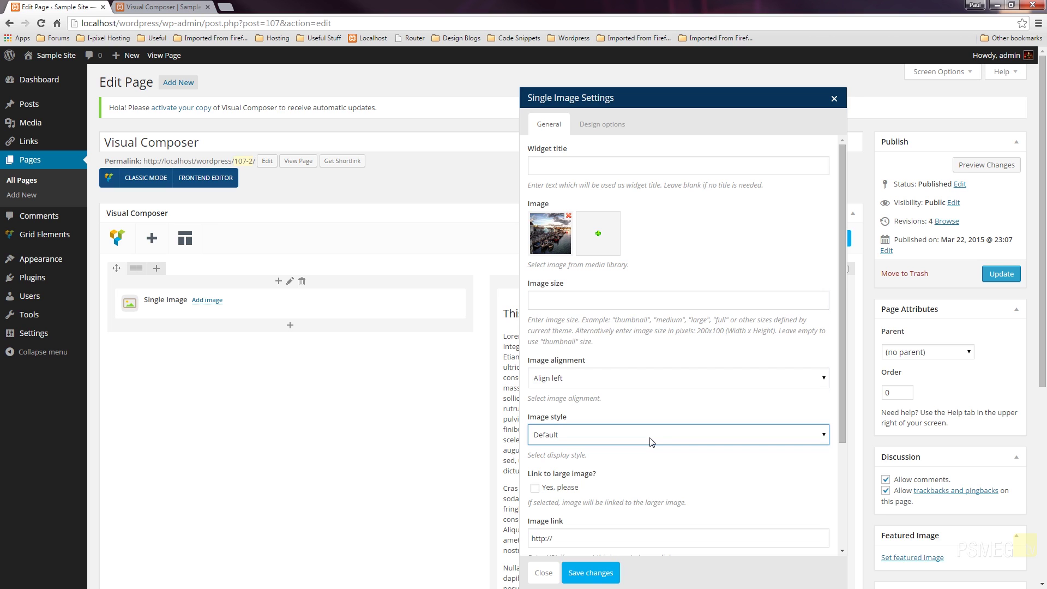
scroll(694, 465, "down", 4)
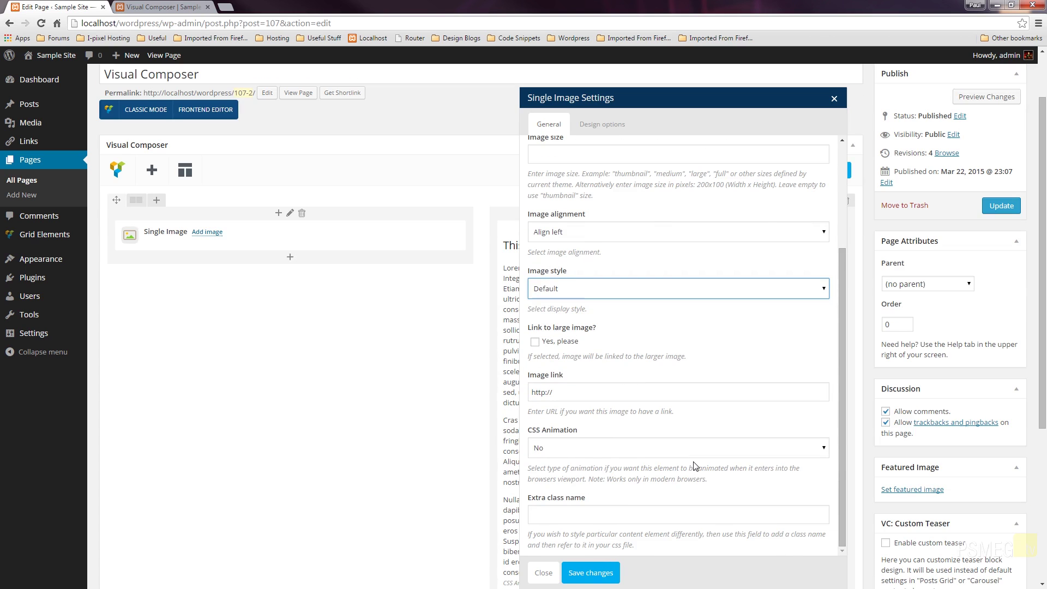
scroll(693, 465, "up", 5)
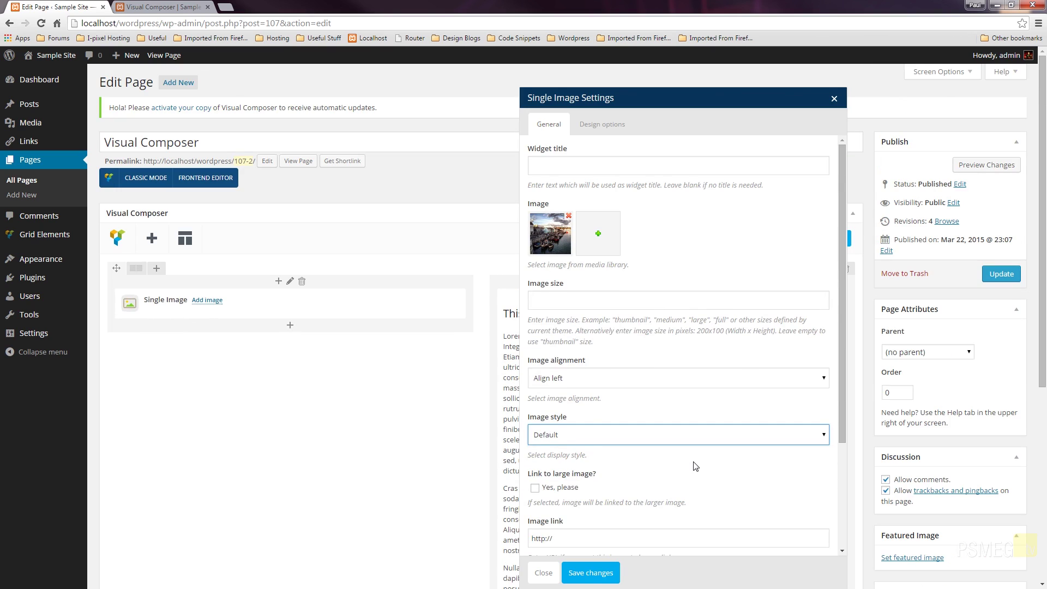
left_click(600, 571)
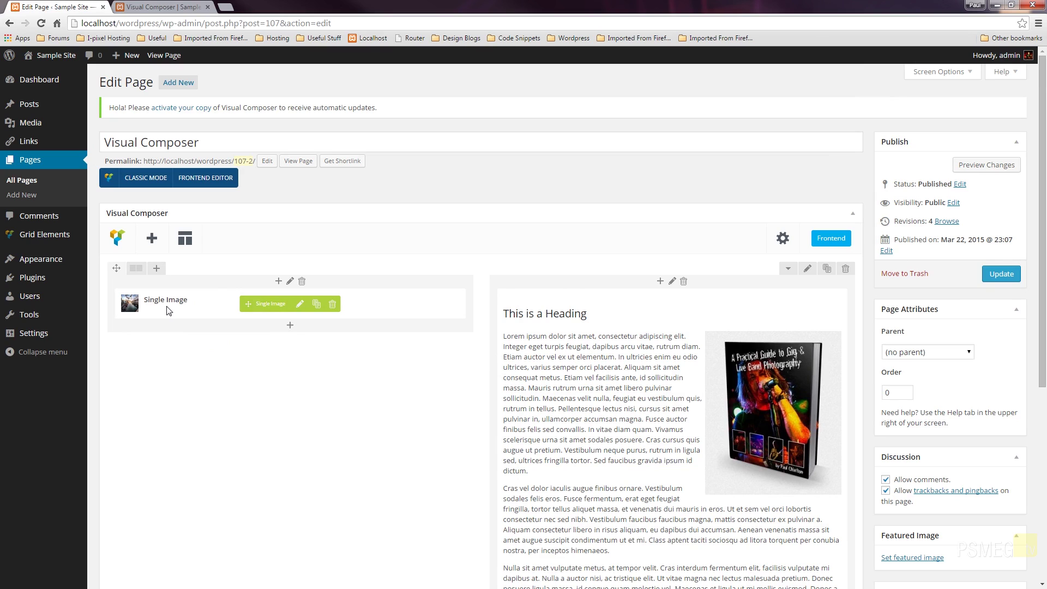
left_click(1012, 274)
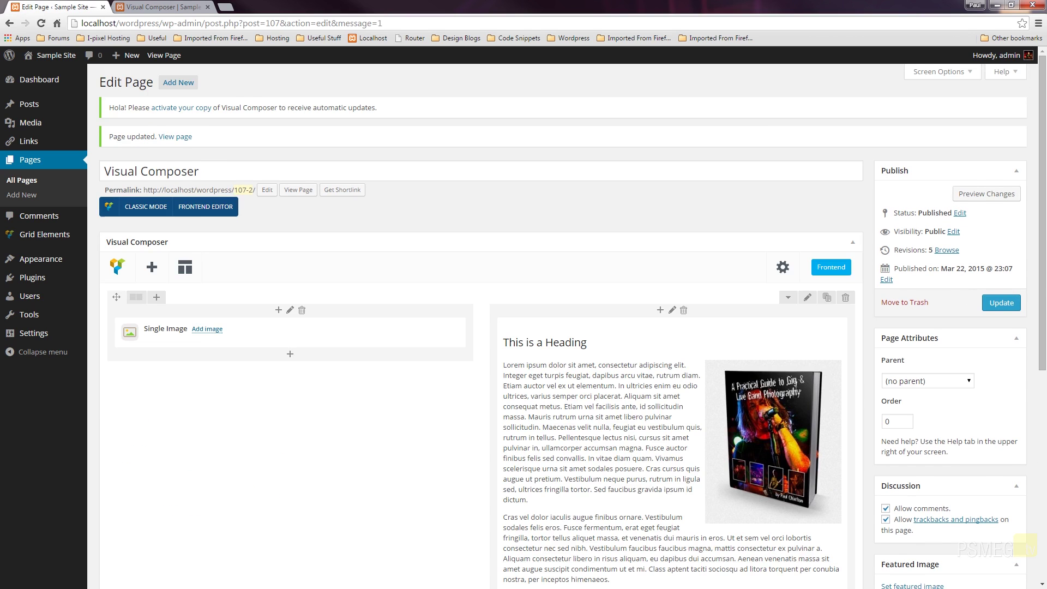
Check the live page, where the harbour image appears small and left-aligned.
key("ctrl+Tab")
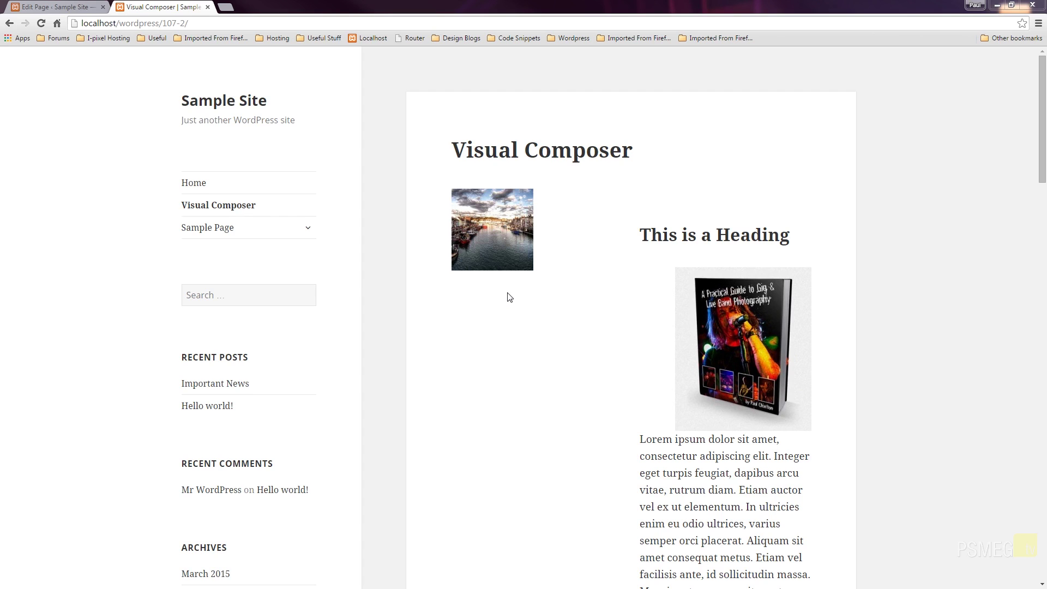
Back in the editor, set the Single Image size to 640x322.
key("ctrl+shift+Tab")
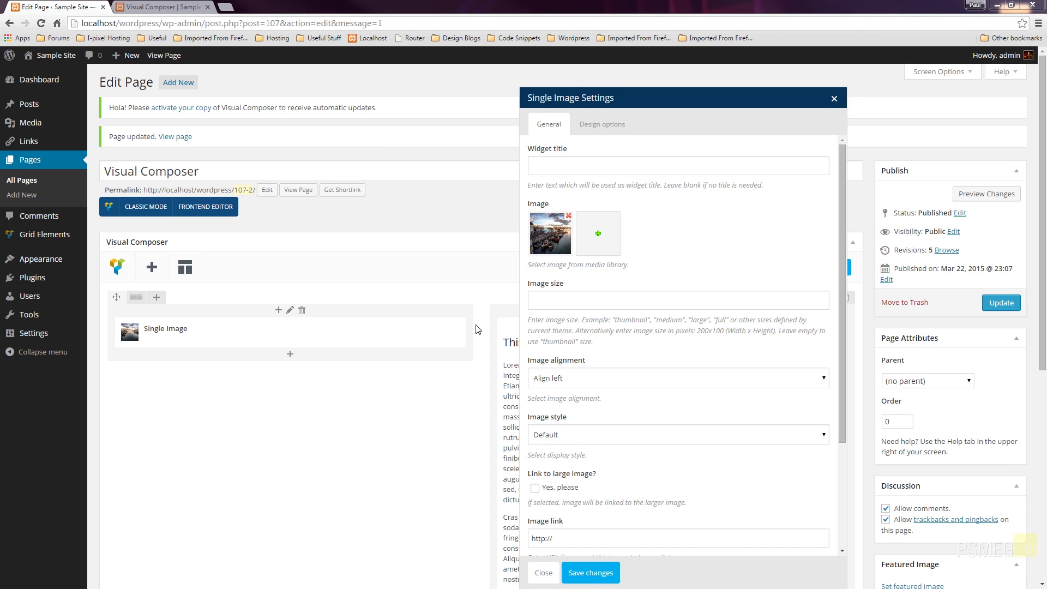
left_click(543, 299)
right_click(543, 300)
left_click(583, 365)
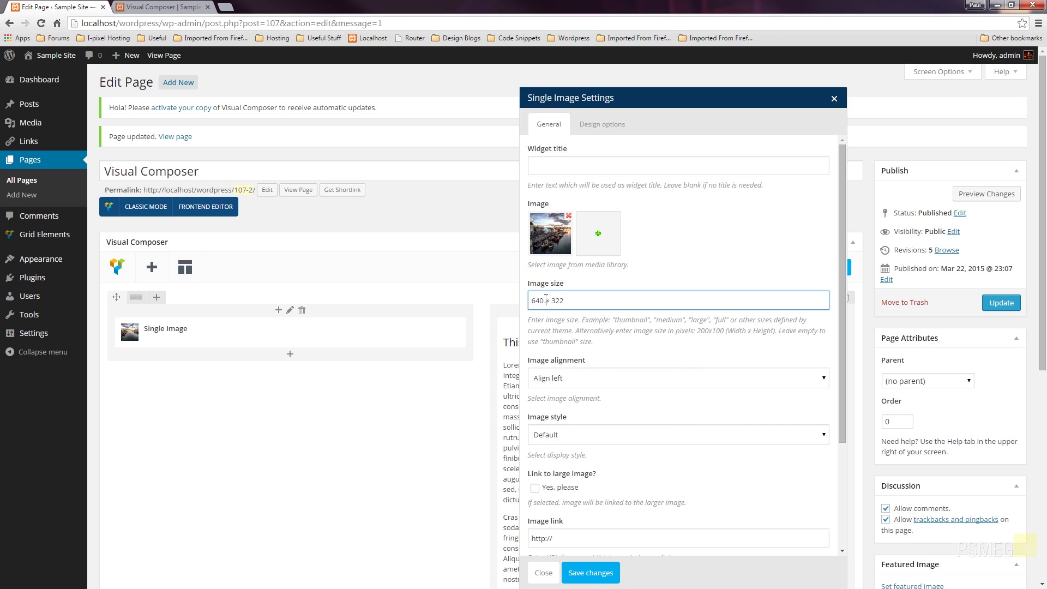
key("BackSpace")
key("Right")
key("Right")
key("BackSpace")
Set image alignment to Align center and style to Rounded, then save the settings.
left_click(559, 381)
left_click(558, 413)
left_click(746, 439)
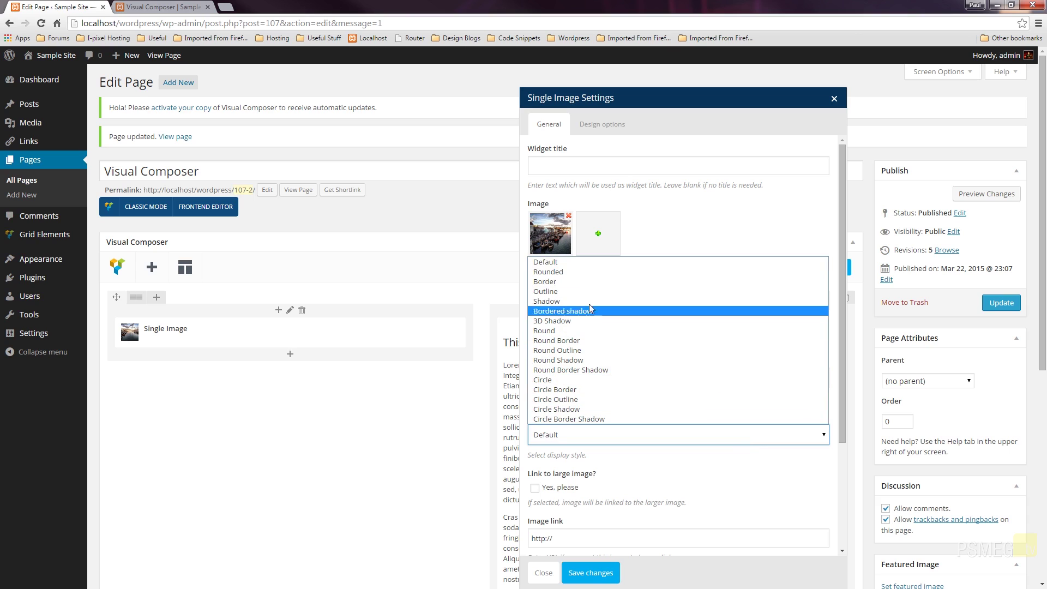
left_click(584, 271)
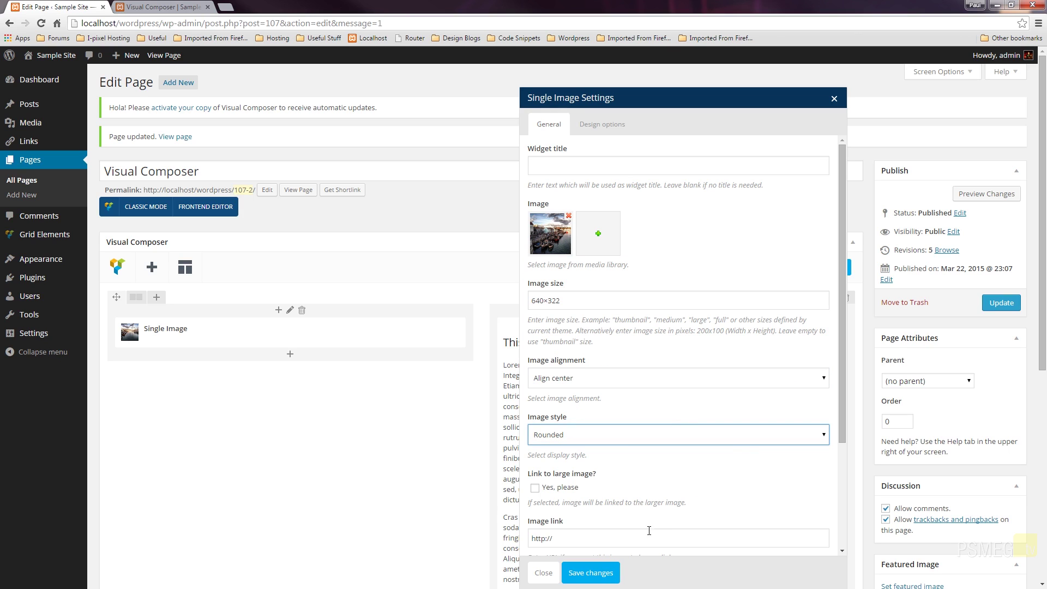
left_click(597, 571)
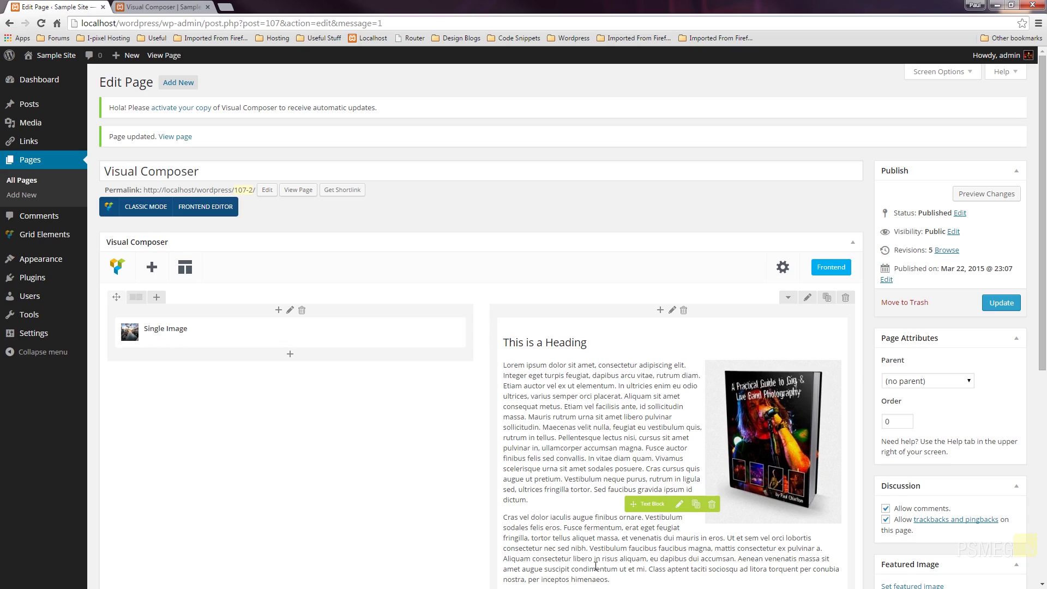
Add a new empty row below the image row.
scroll(491, 480, "down", 7)
scroll(488, 478, "up", 3)
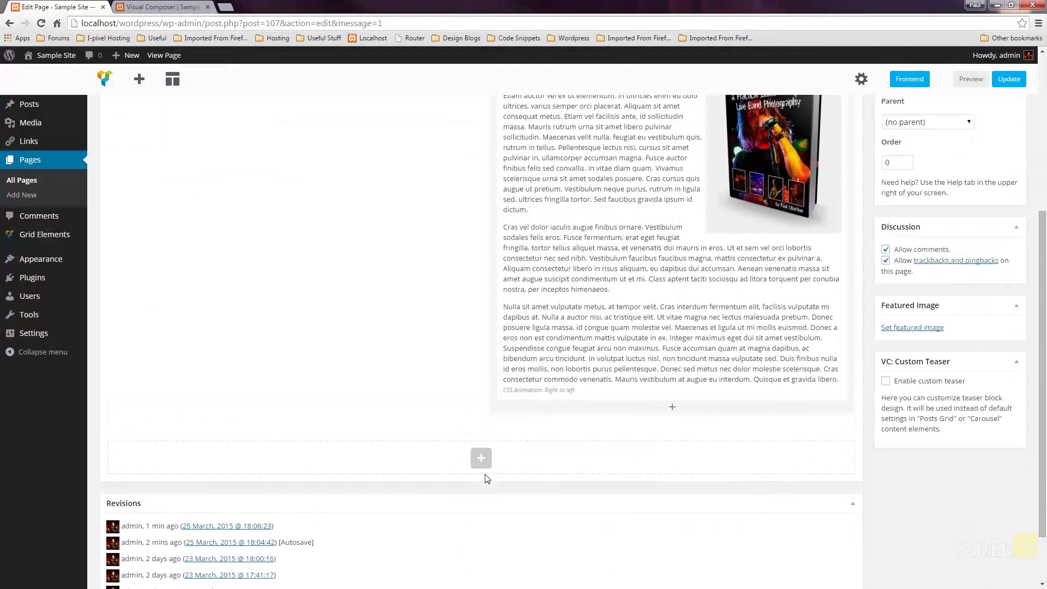
left_click(481, 499)
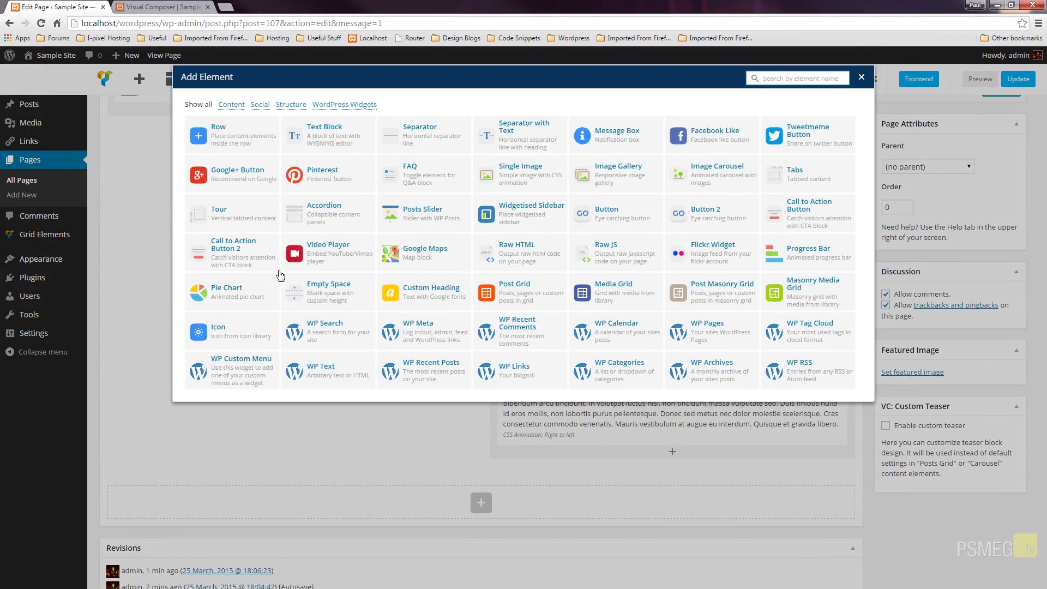
left_click(214, 127)
Make the first row a single full-width column and move the text block into the new row.
scroll(334, 315, "up", 4)
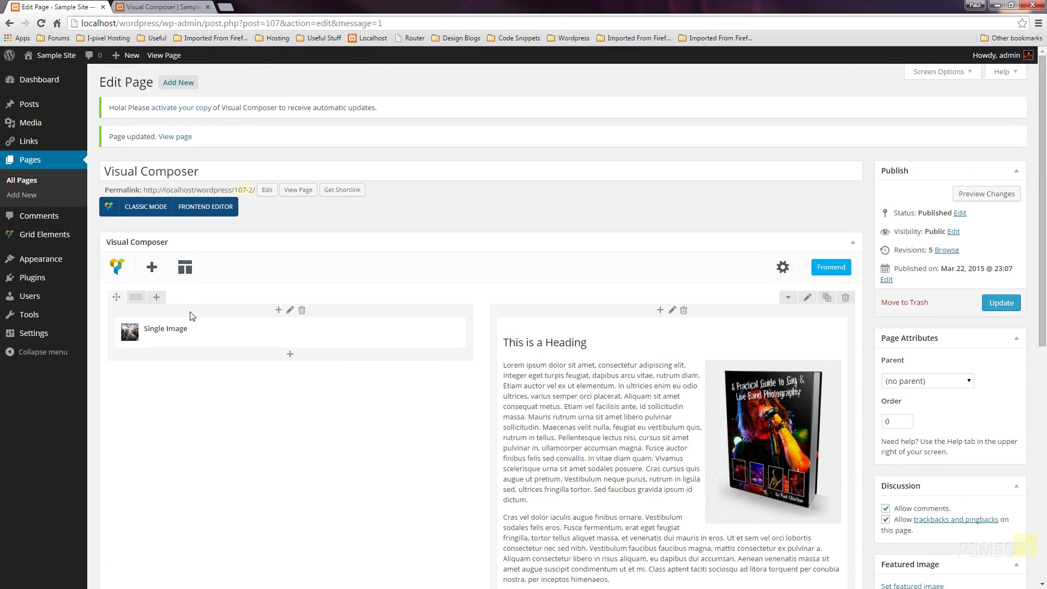
left_click(137, 299)
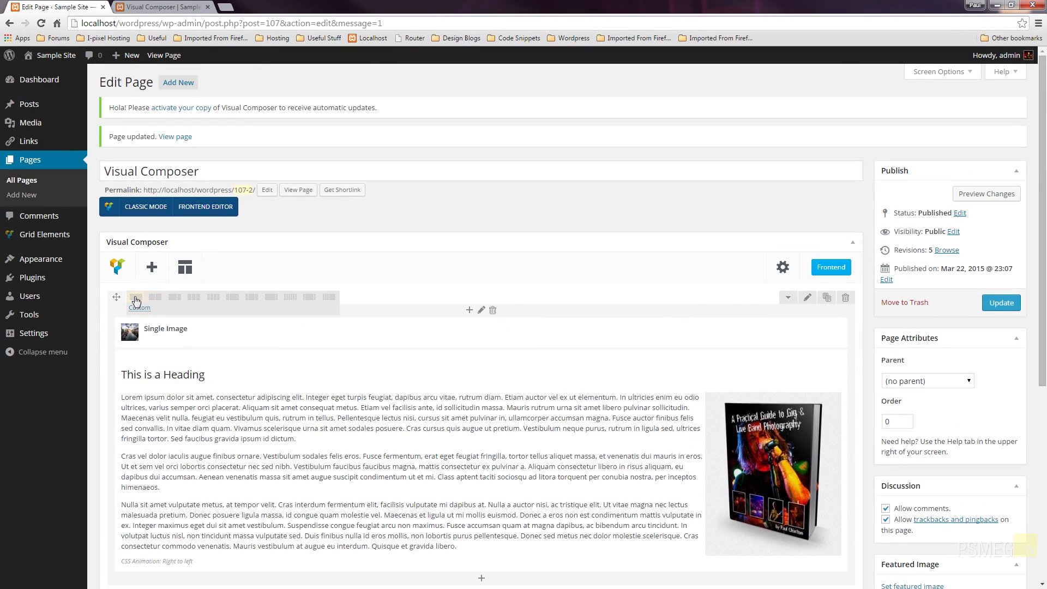
scroll(474, 421, "down", 2)
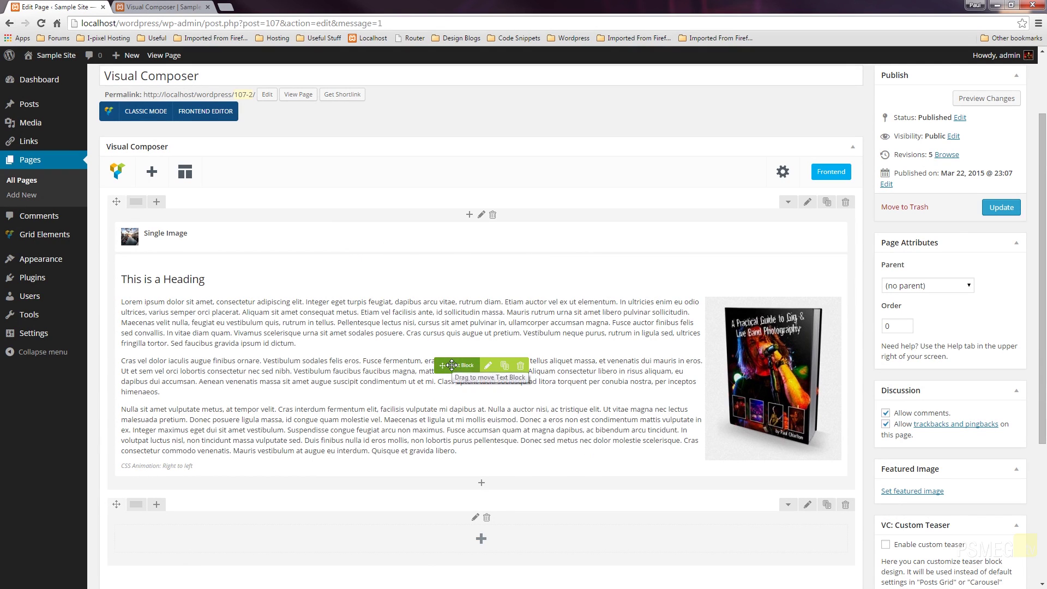
mouse_move(452, 365)
left_mouse_down()
mouse_move(458, 543)
mouse_move(456, 370)
left_mouse_up()
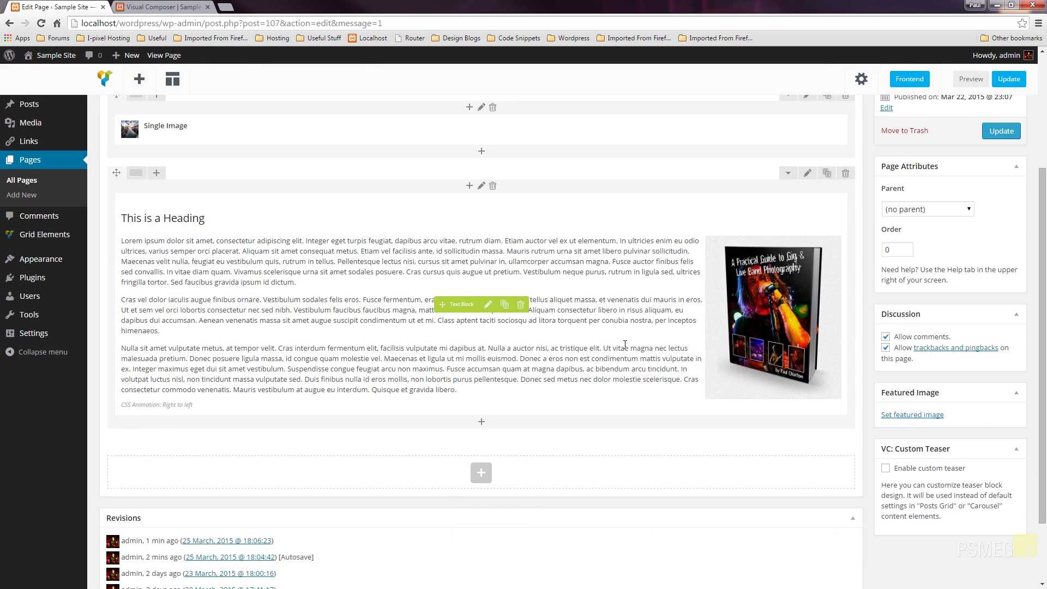
scroll(588, 342, "up", 3)
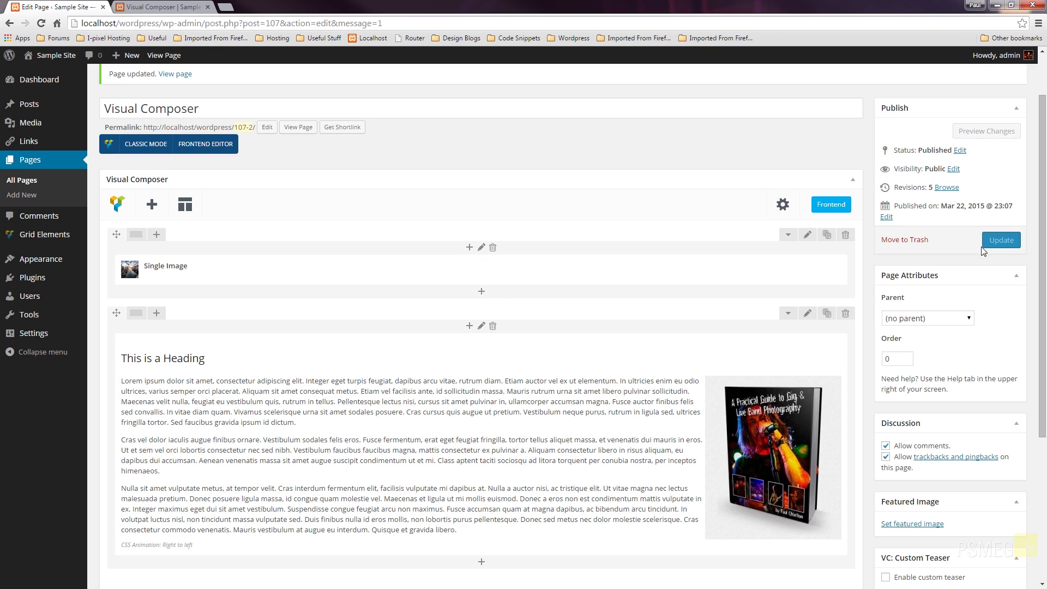
Update the page and review the live page's rounded, centred harbour image above the text.
left_click(1010, 240)
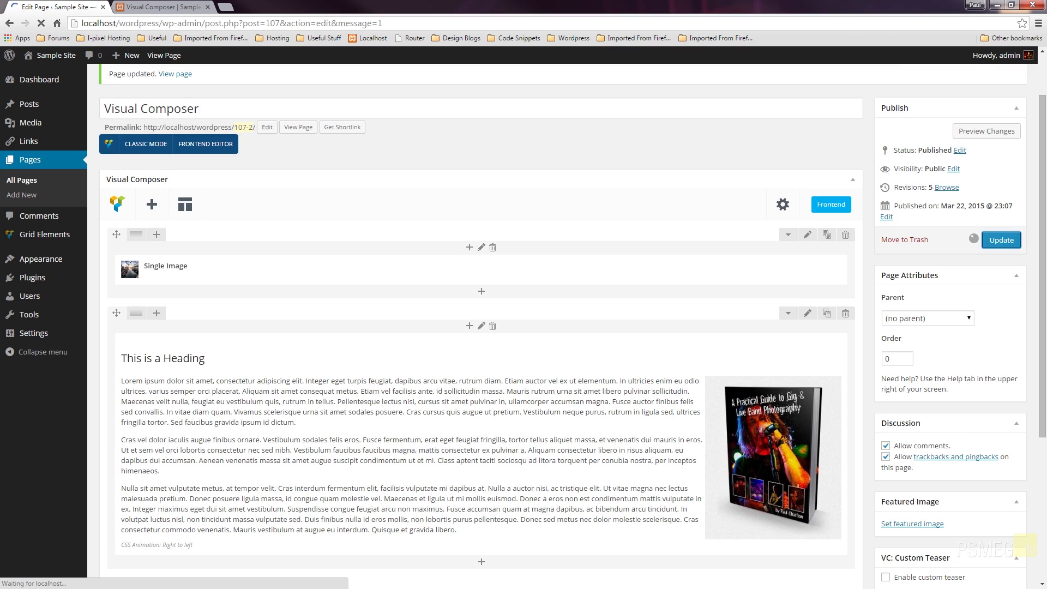
key("ctrl+Tab")
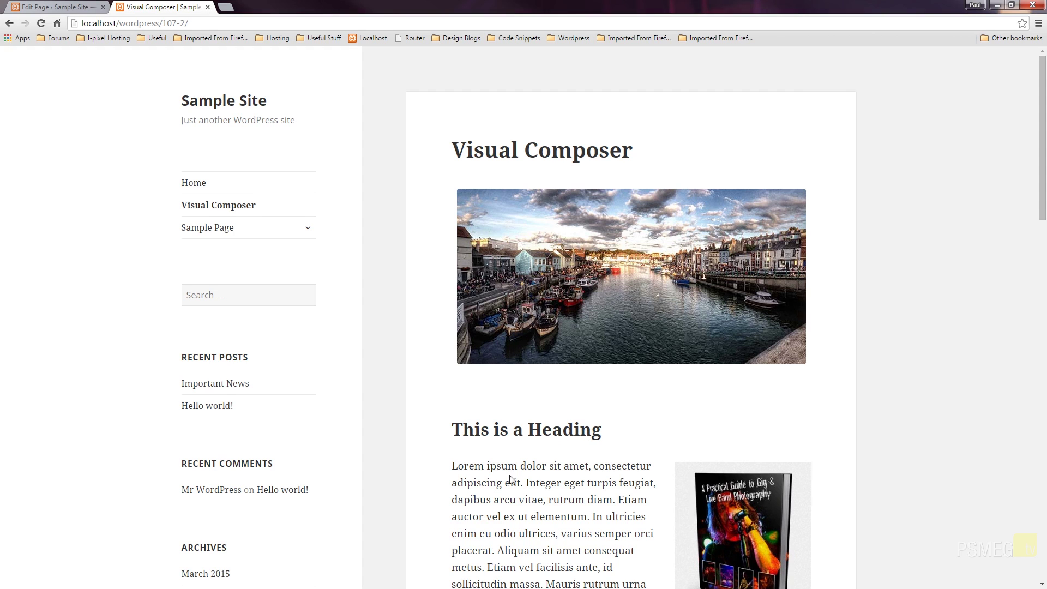
scroll(513, 480, "down", 4)
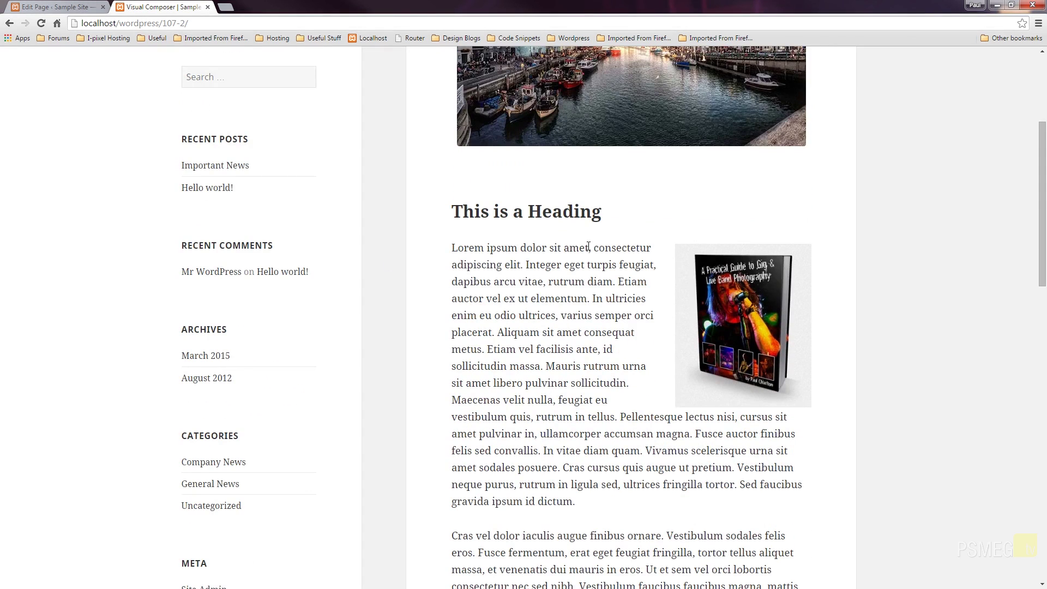
scroll(589, 247, "down", 7)
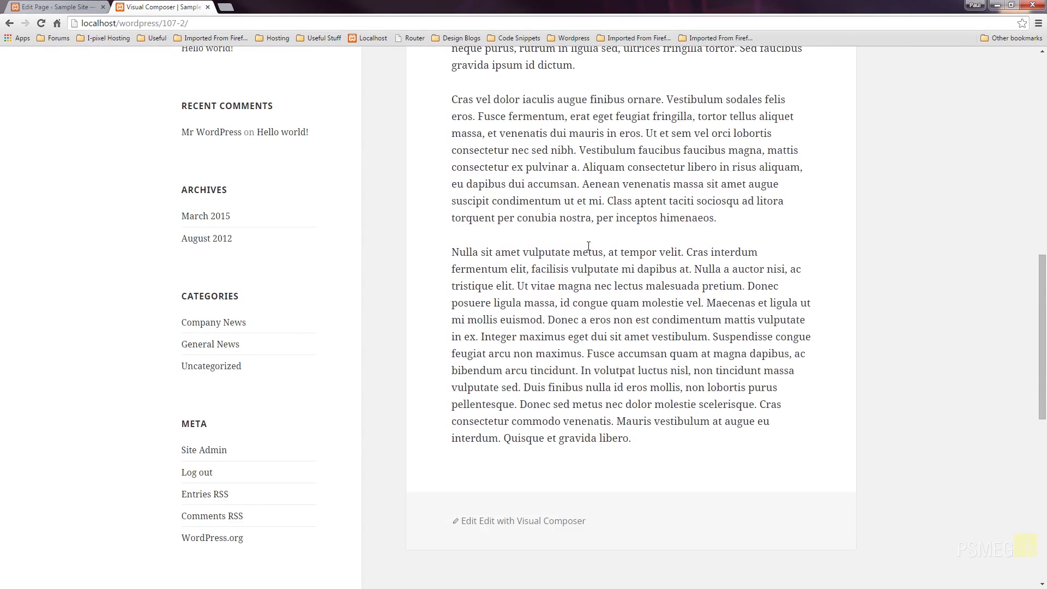
scroll(588, 247, "up", 11)
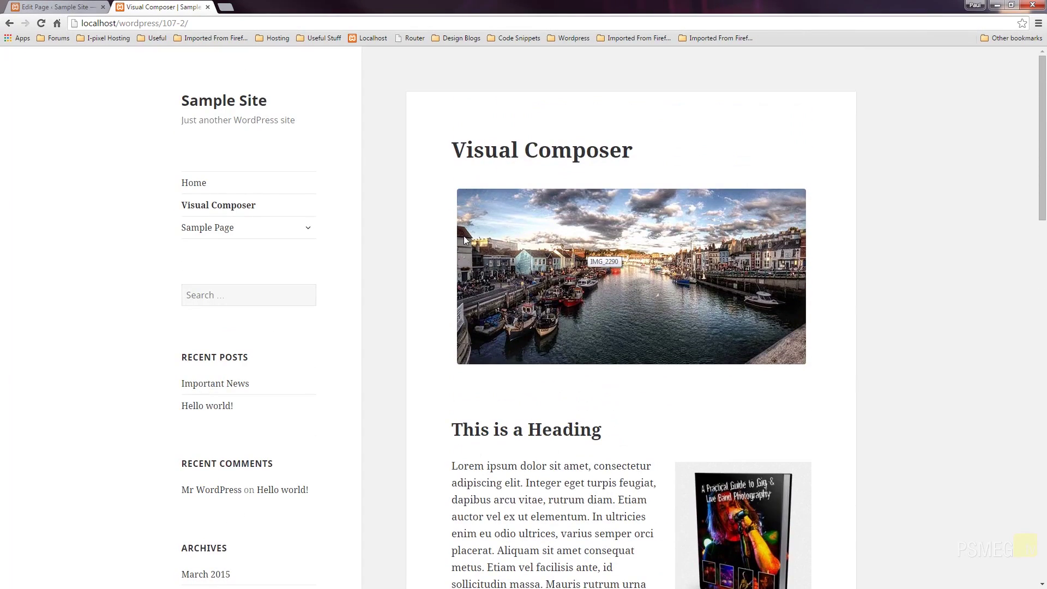